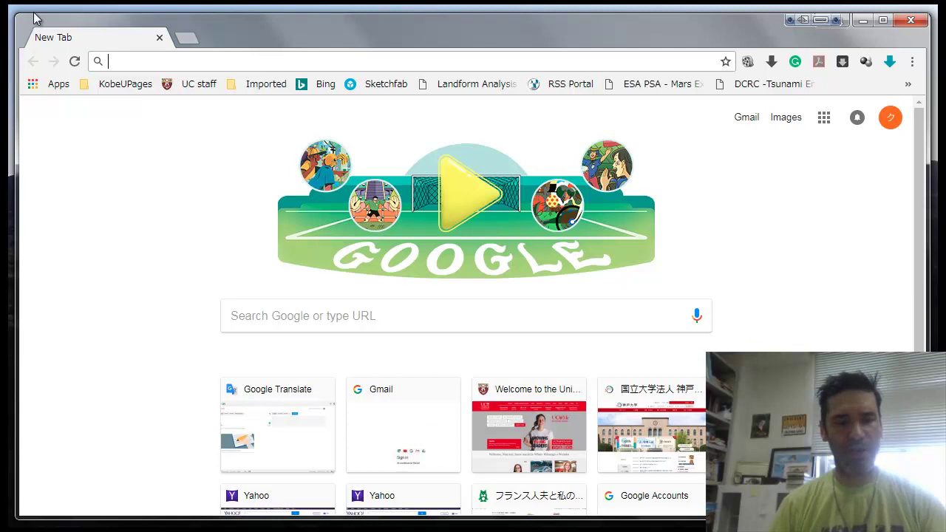
Run a Google search for 'qgis' from the Chrome omnibox.
click(154, 62)
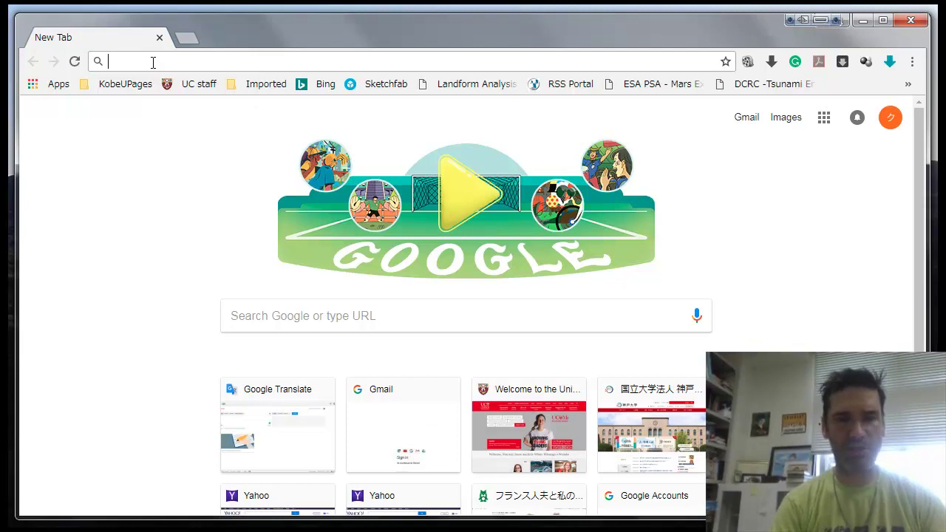
text(qgis)
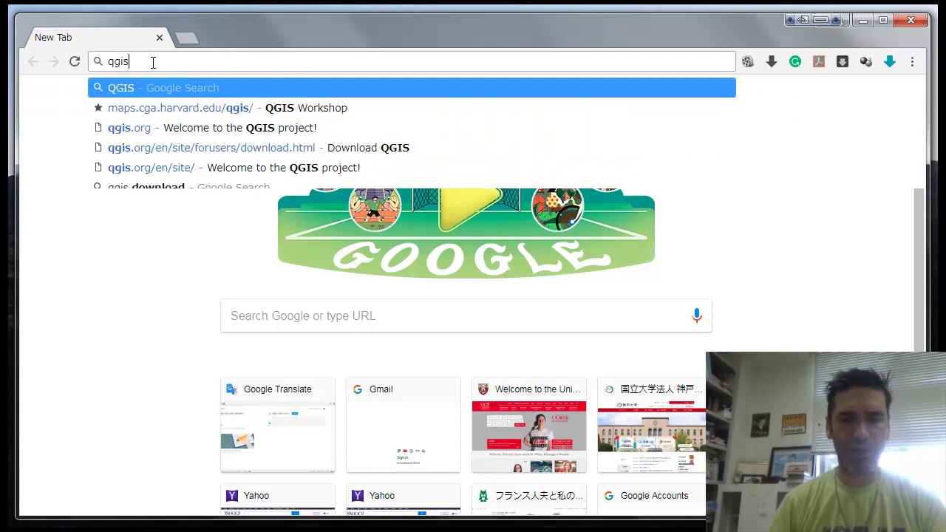
key(Return)
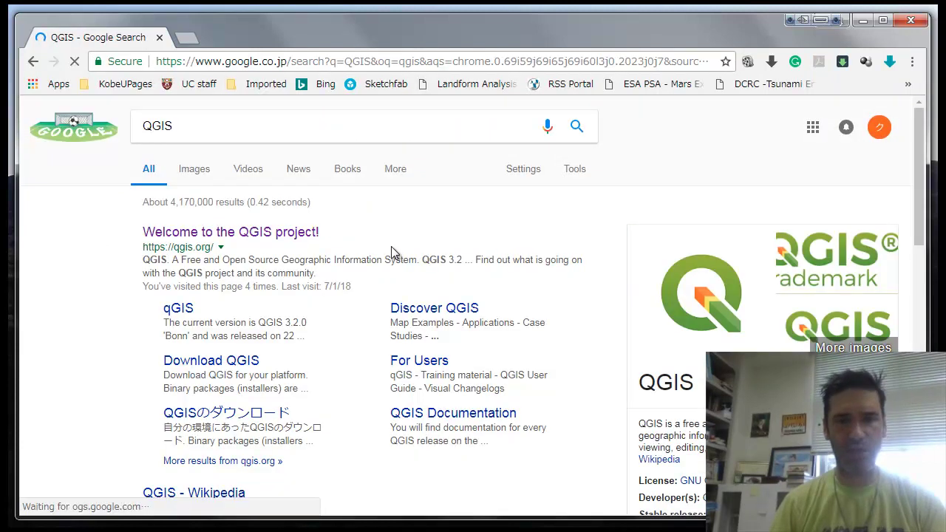
Open the 'Welcome to the QGIS project!' result and keep the site language as English.
scroll(395, 259, down, 1)
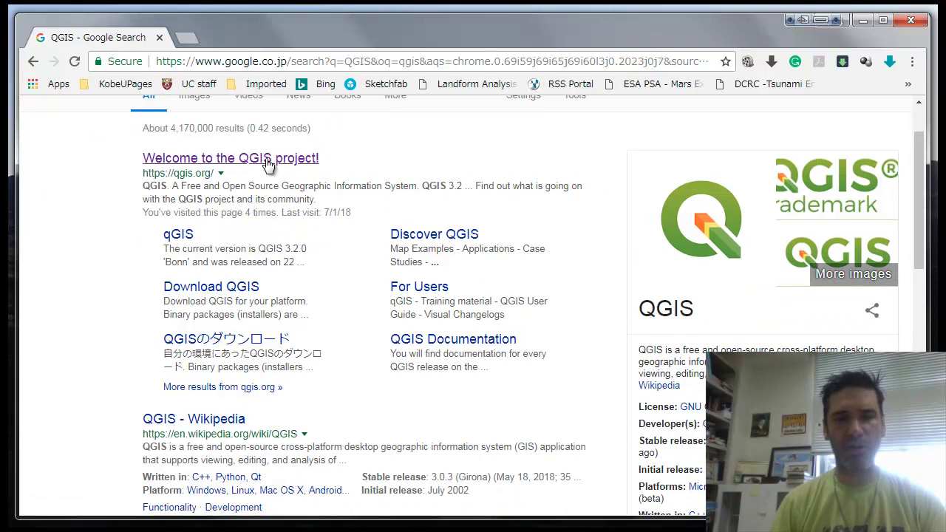
click(207, 158)
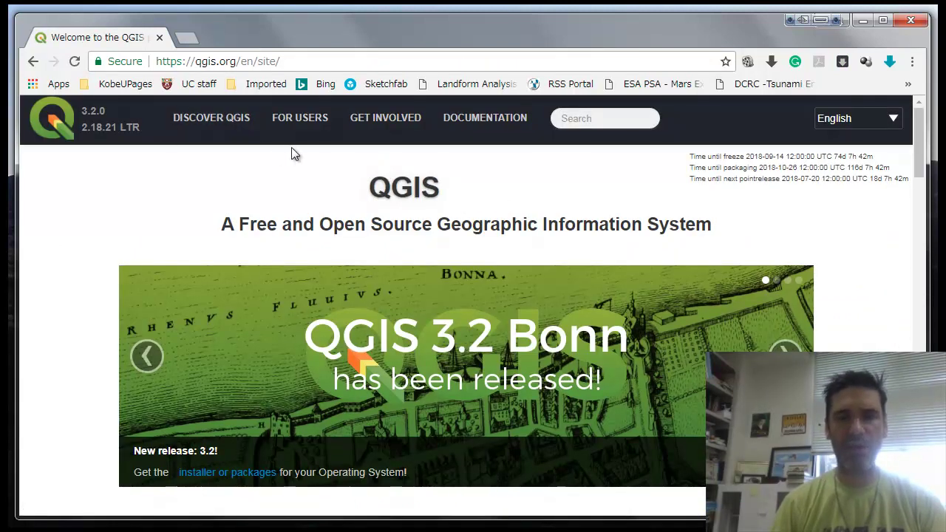
click(893, 122)
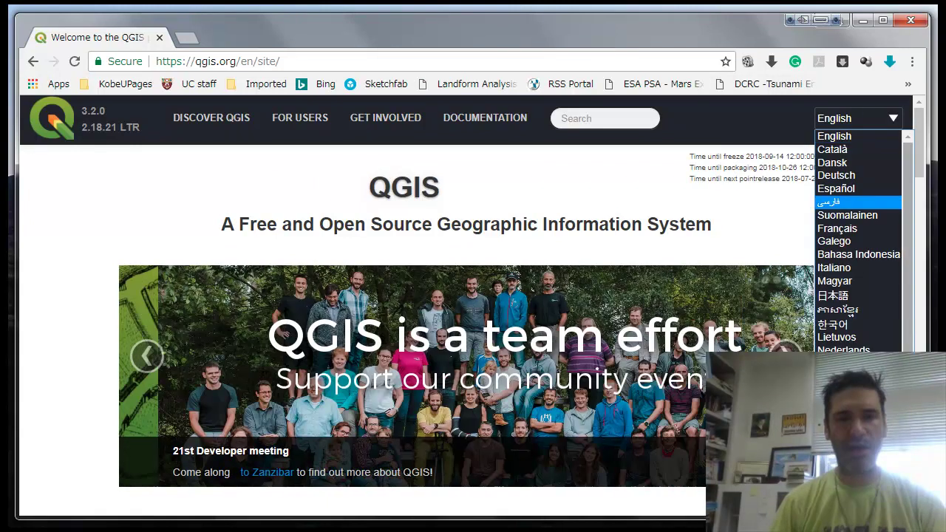
click(732, 137)
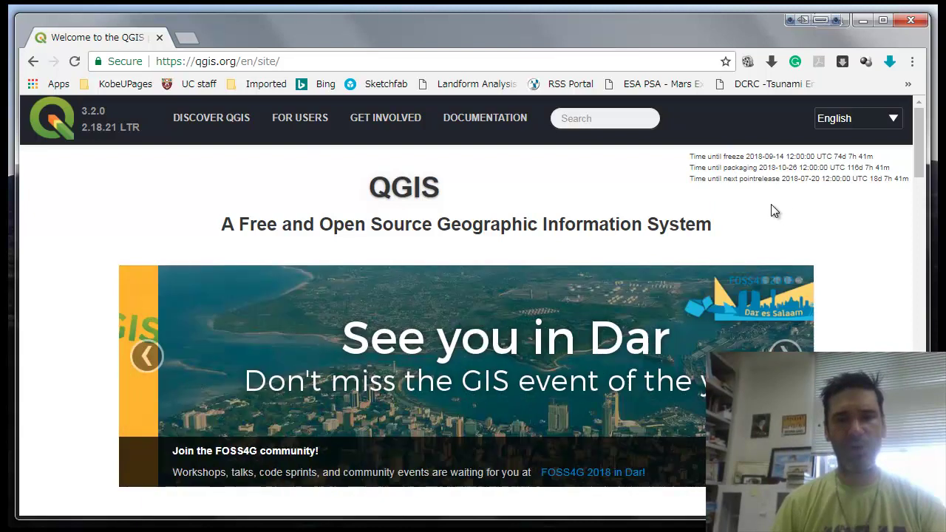
Scroll the qgis.org home page and follow Download Now to the Download QGIS page.
scroll(772, 201, down, 3)
scroll(775, 194, up, 2)
scroll(778, 190, down, 1)
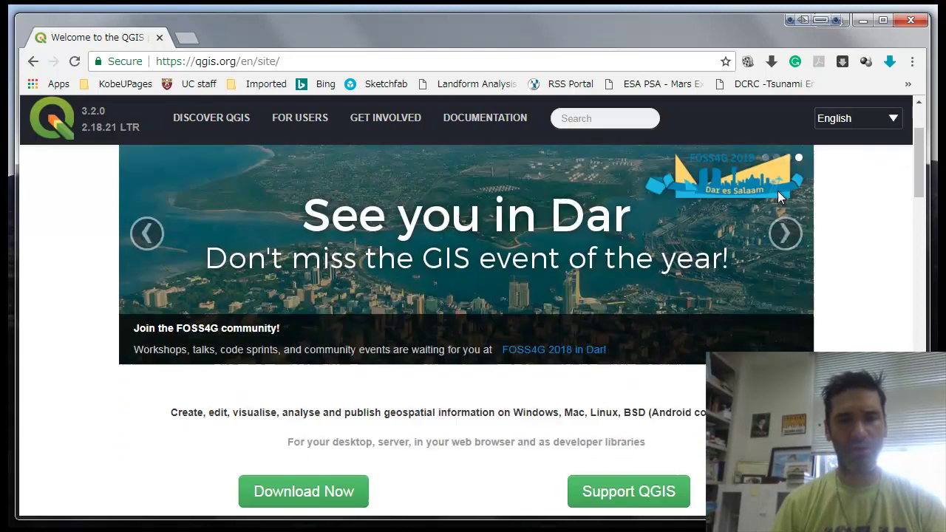
scroll(778, 191, down, 3)
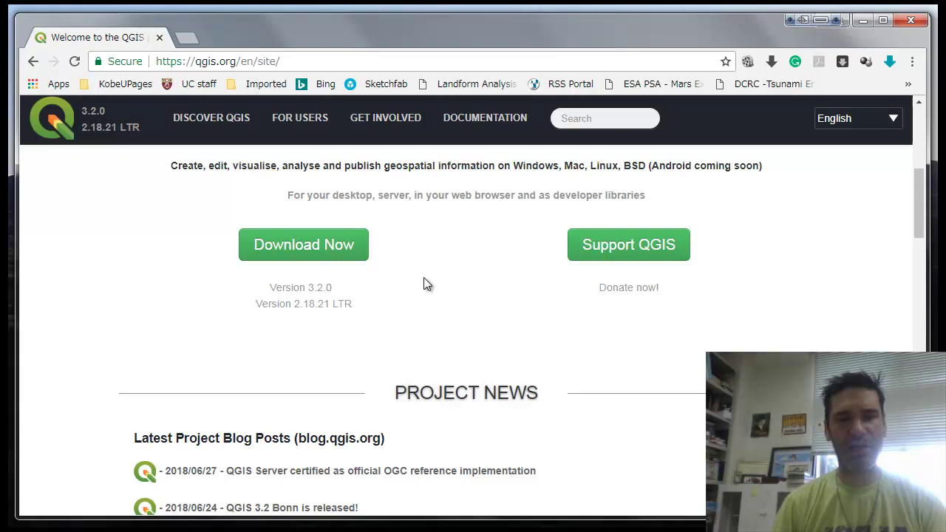
scroll(425, 284, down, 3)
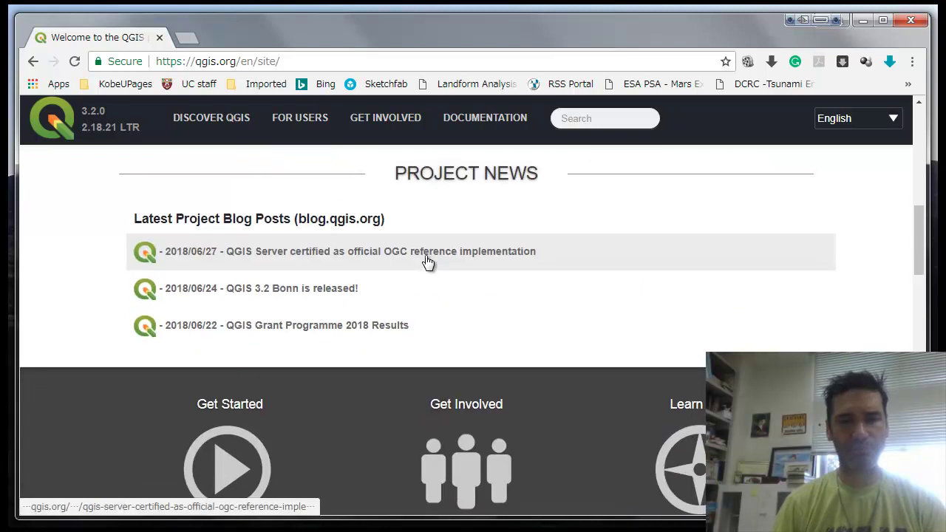
scroll(419, 264, up, 1)
scroll(419, 265, up, 2)
click(338, 264)
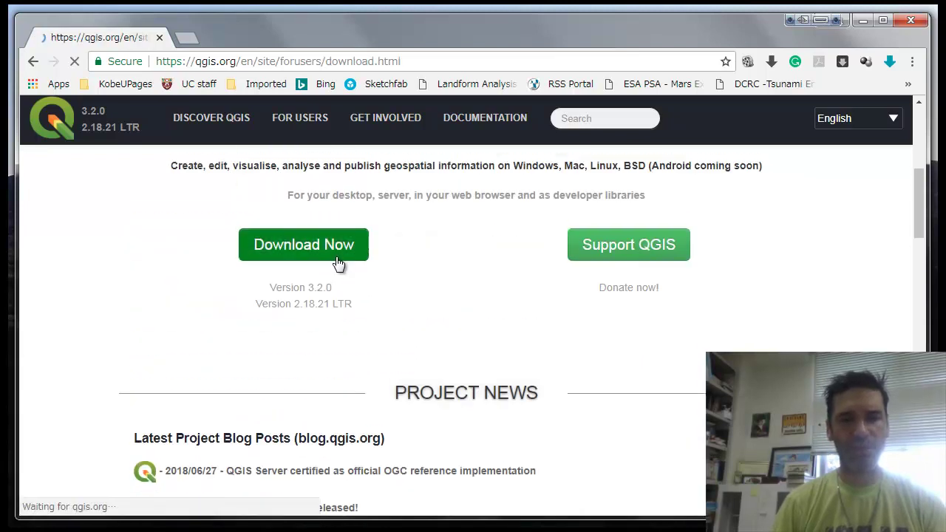
Browse the Windows and Mac OS X installer sections of the download page.
scroll(514, 249, down, 3)
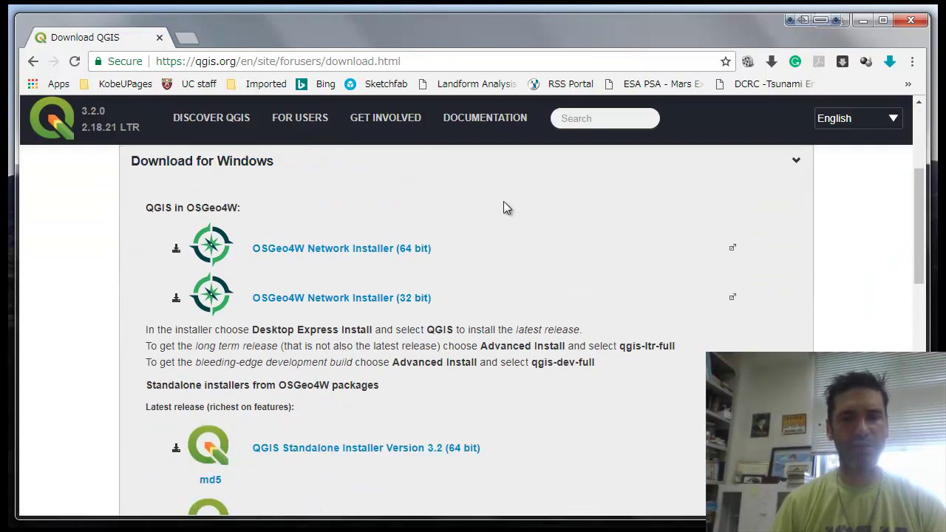
scroll(503, 201, down, 2)
scroll(505, 201, down, 5)
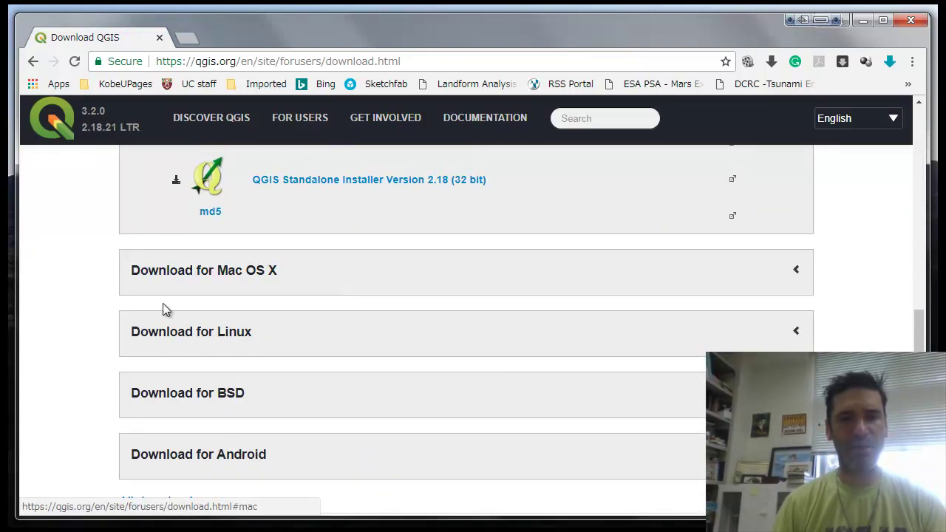
scroll(198, 272, down, 3)
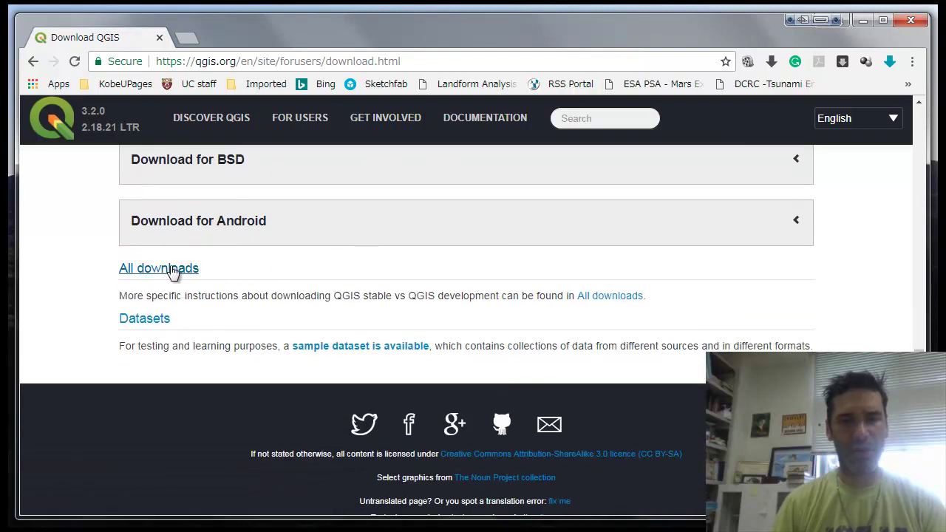
scroll(288, 256, up, 3)
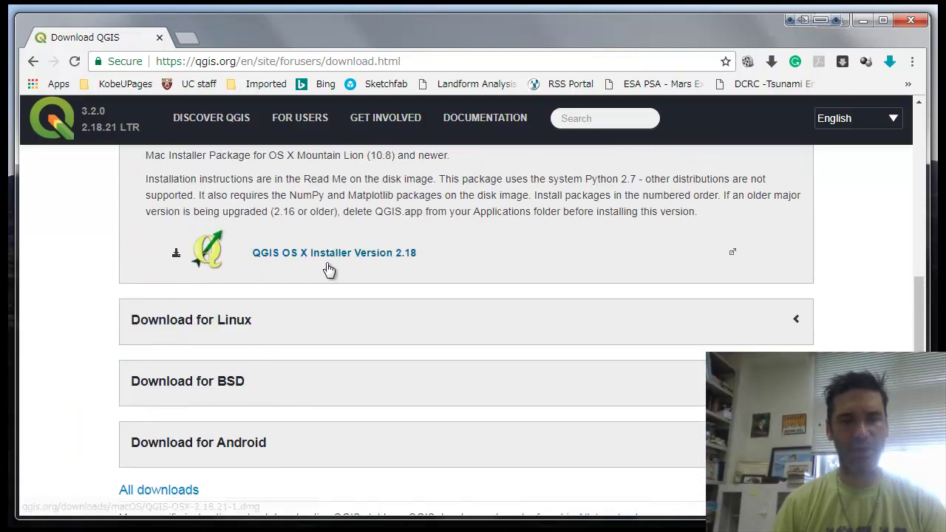
scroll(326, 271, up, 2)
scroll(266, 260, up, 2)
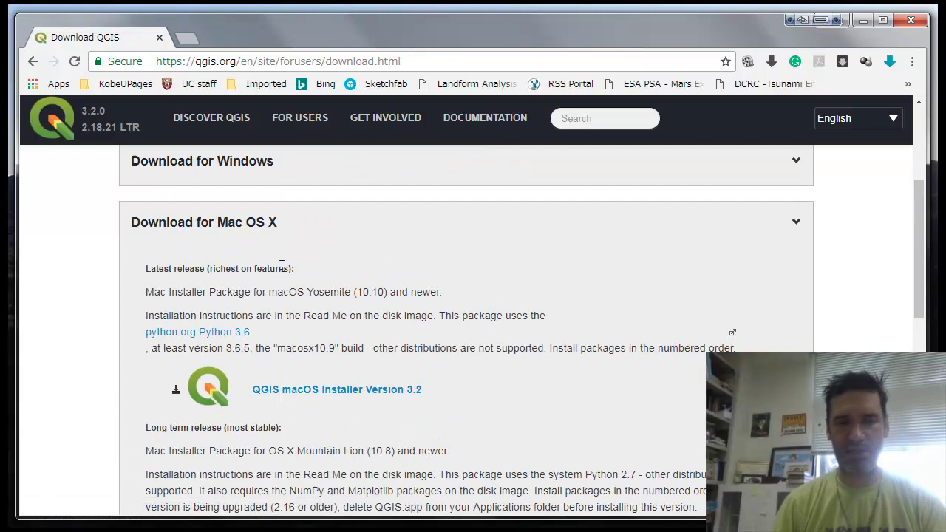
scroll(278, 266, down, 3)
scroll(278, 268, down, 1)
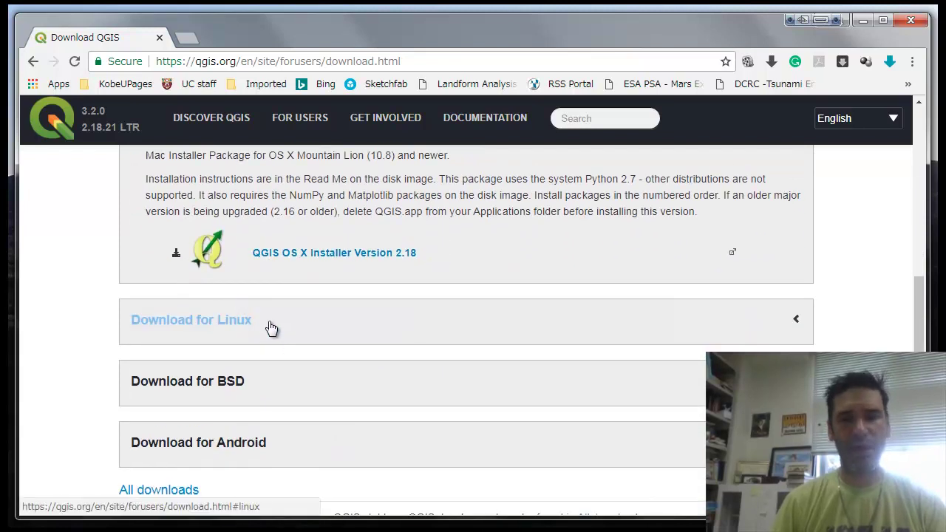
scroll(361, 289, up, 4)
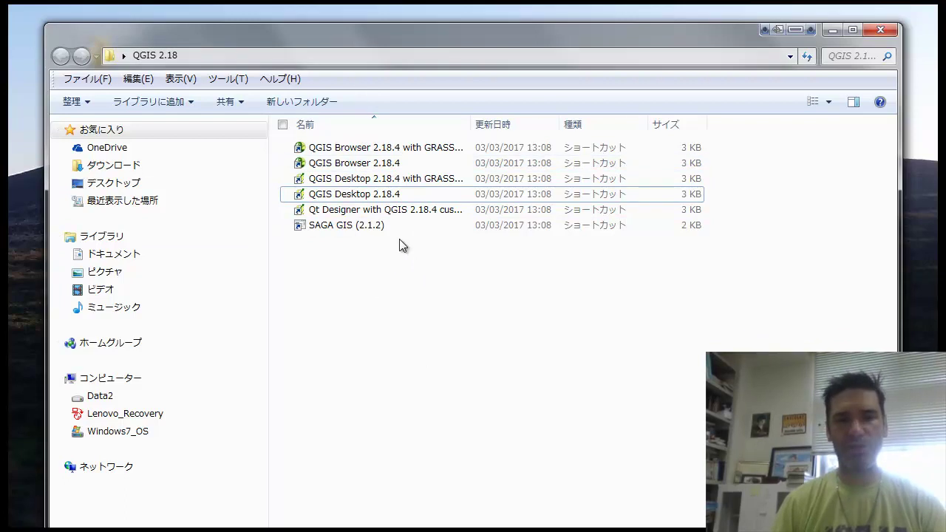
Select the QGIS Desktop 2.18.4 shortcut, not the GRASS version, in the QGIS 2.18 folder.
click(336, 198)
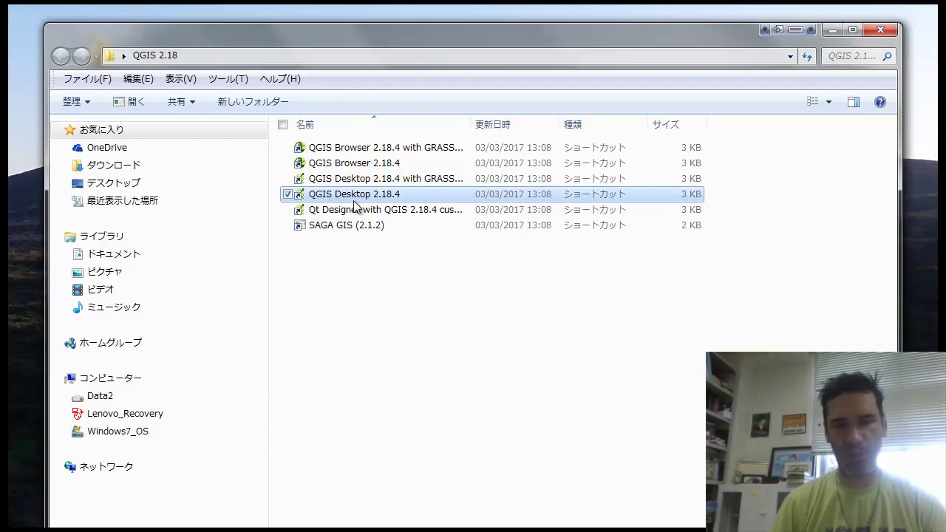
click(398, 176)
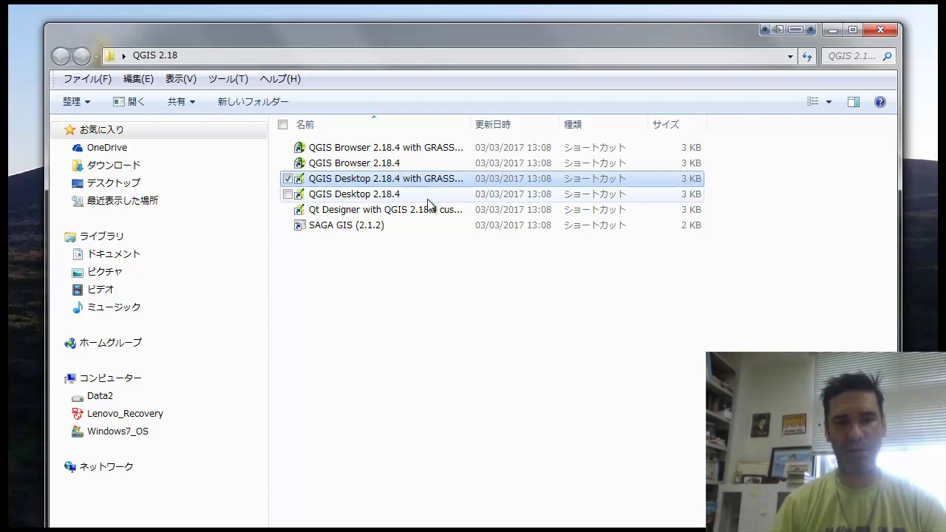
click(379, 264)
click(322, 198)
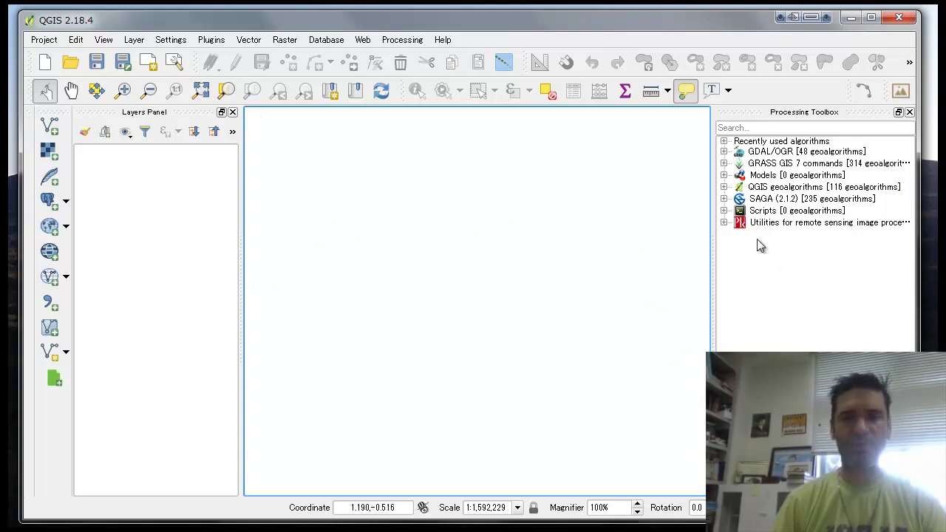
Close the Processing Toolbox and restore it from View > Panels > Toolbox.
click(910, 113)
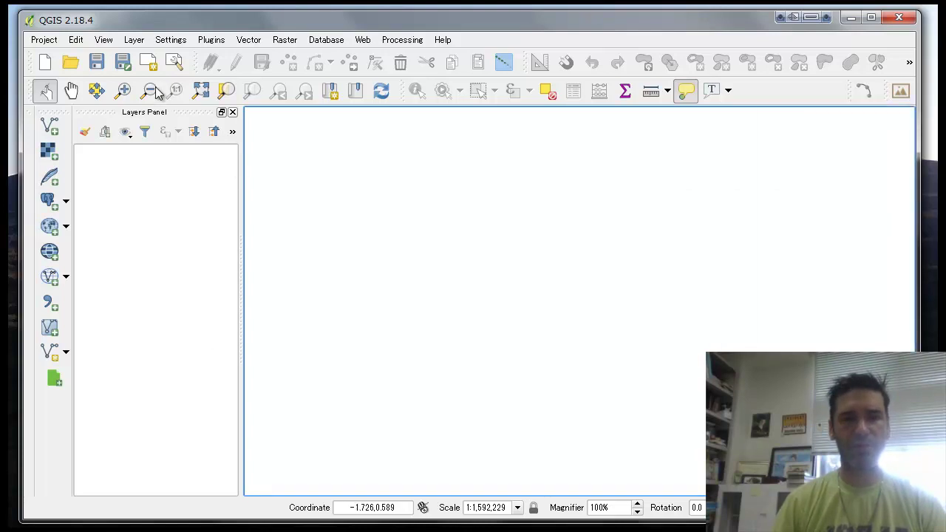
click(135, 43)
mouse_move(107, 43)
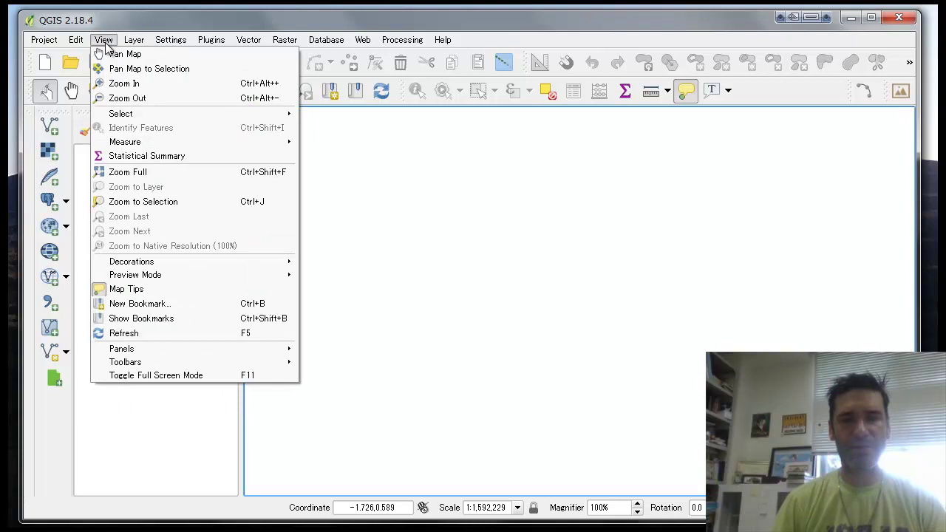
mouse_move(187, 349)
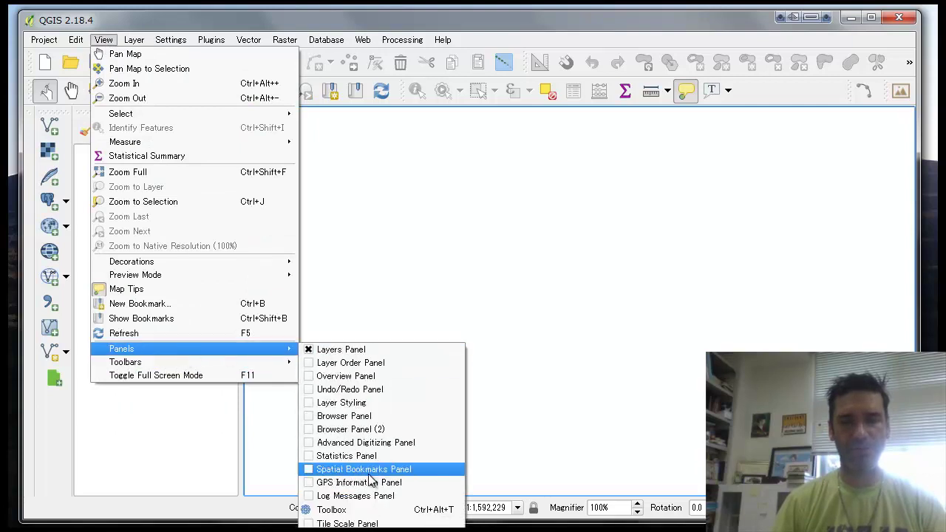
click(334, 509)
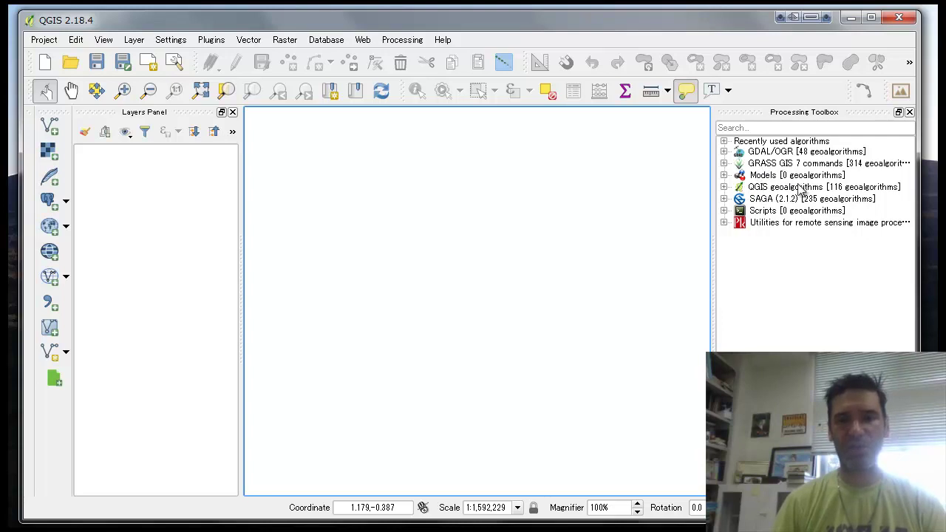
Expand GRASS GIS 7 commands and briefly browse the Imagery and SAGA (2.1.2) groups.
click(725, 163)
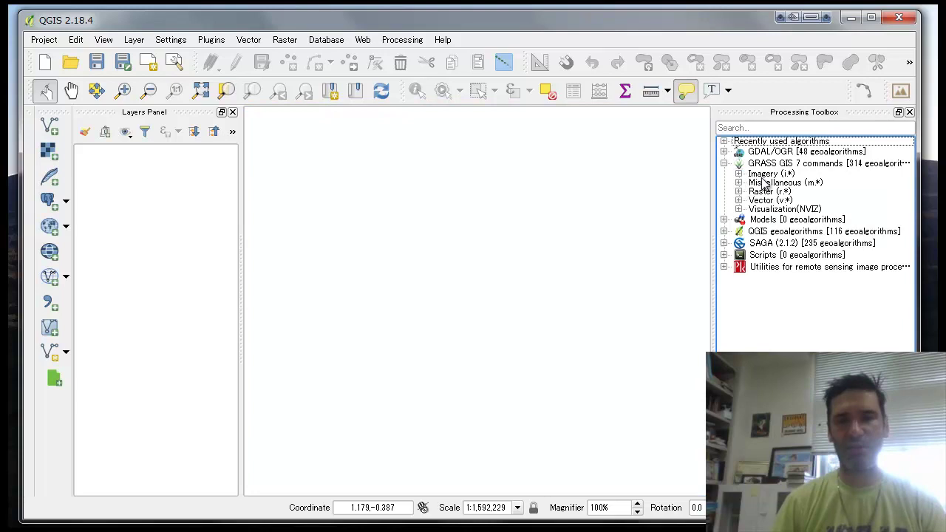
click(738, 174)
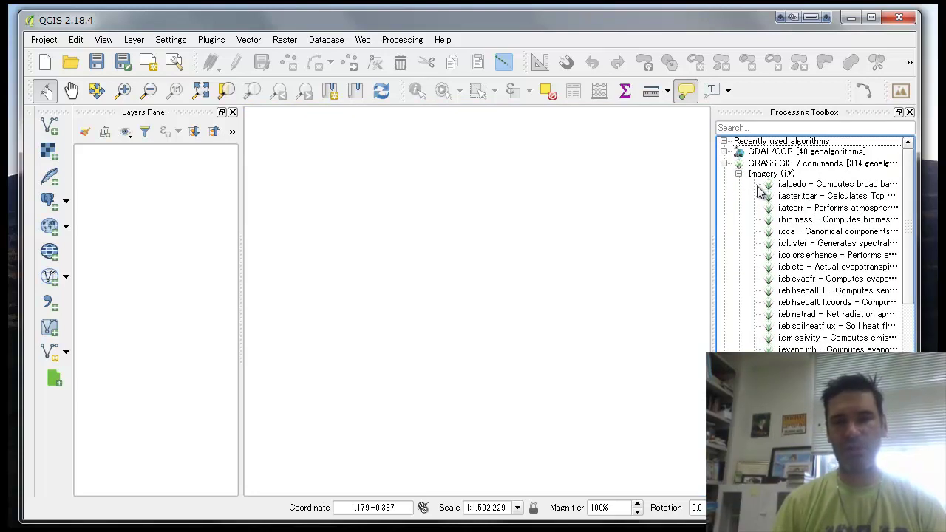
click(740, 175)
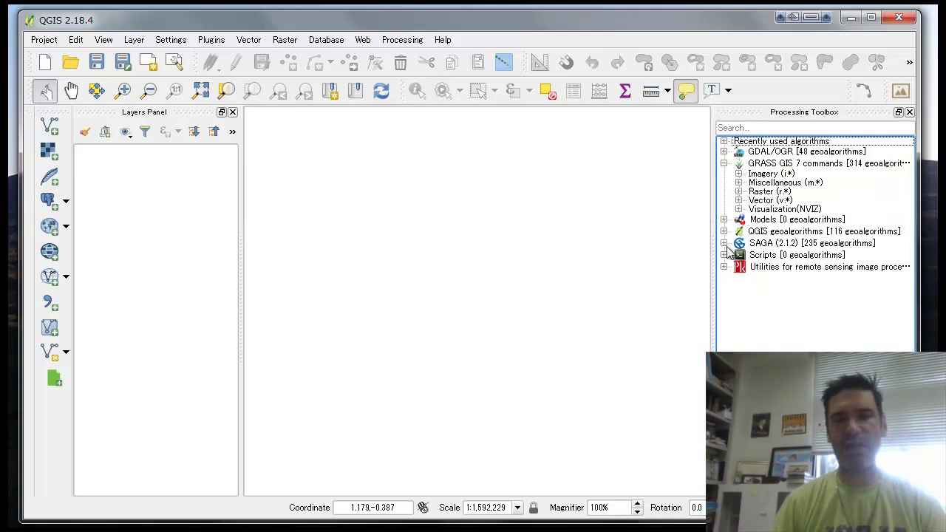
click(725, 244)
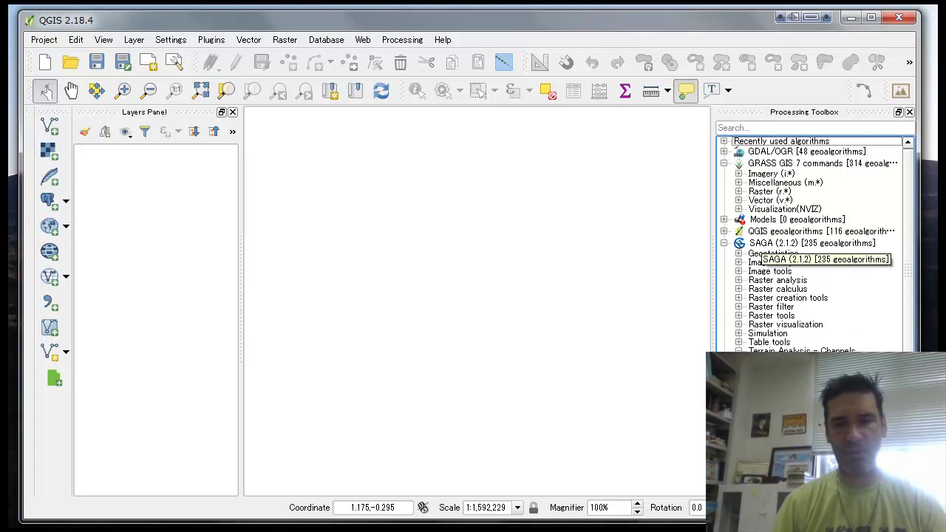
click(723, 244)
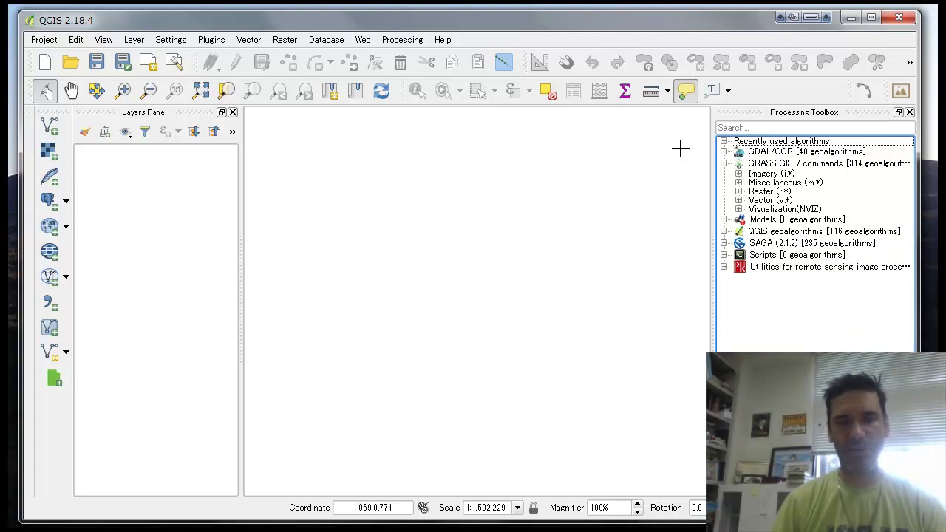